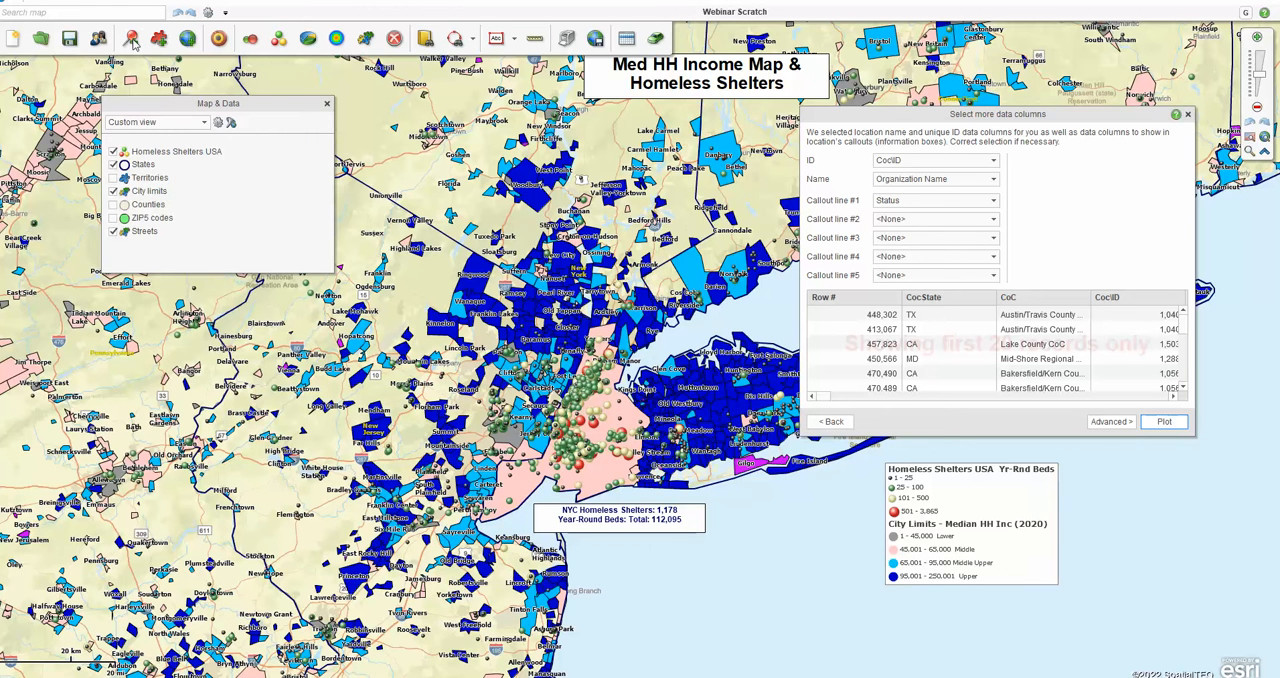
Step: Switch to the Excel workbook Book1, extend the Unique ID Column series down to 122, and return to the map in MapBusinessOnline
{"action": "key", "text": "ctrl"}
{"action": "key", "text": "ctrl"}
{"action": "mouse_move", "coordinate": [733, 677]}
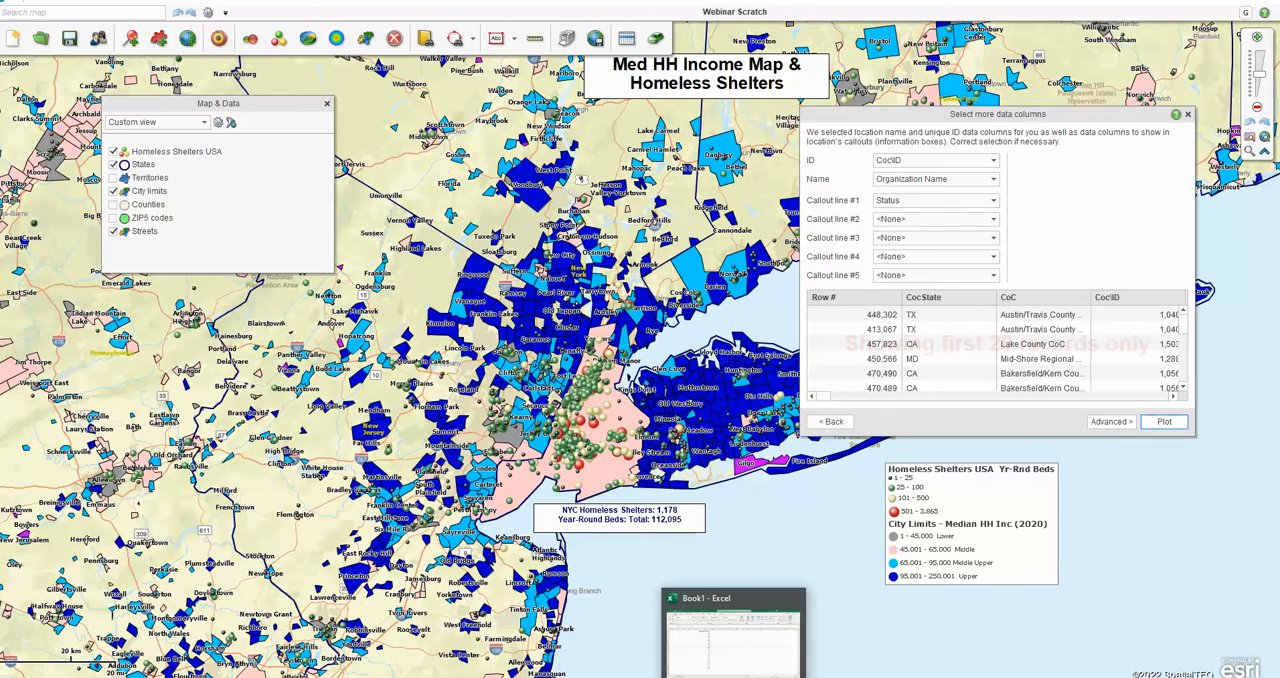
{"action": "left_click", "coordinate": [722, 667]}
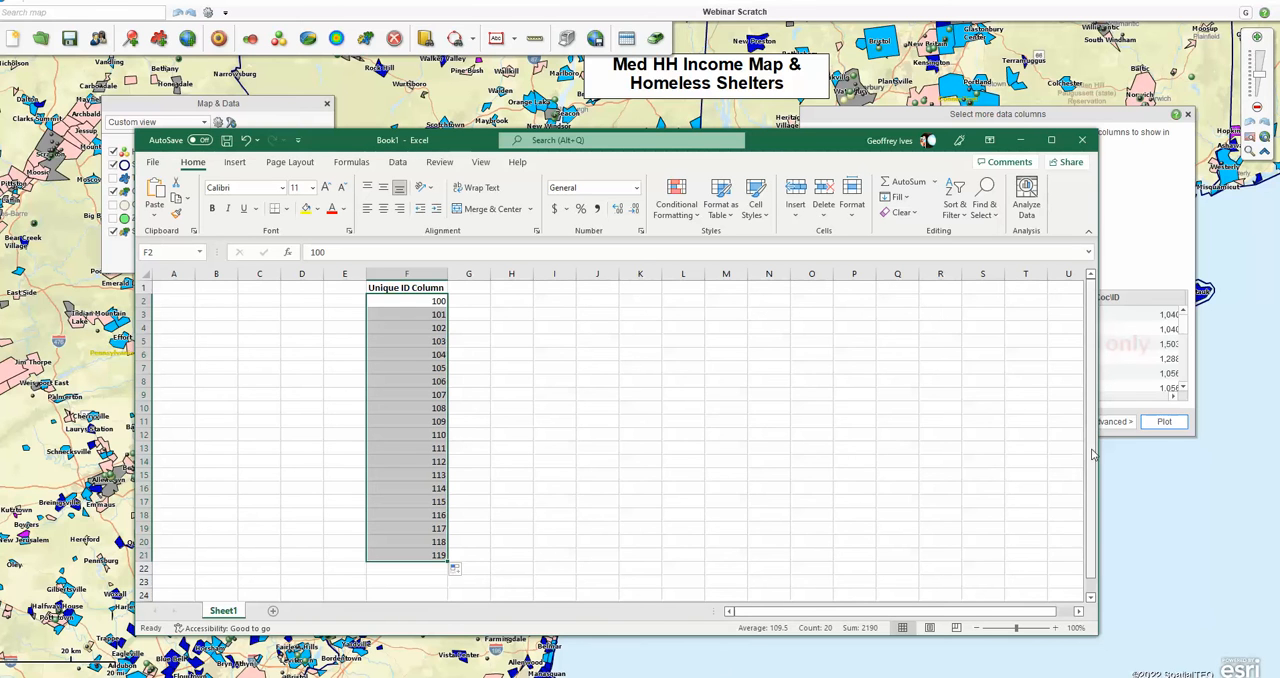
{"action": "scroll", "coordinate": [1092, 455], "scroll_direction": "down", "scroll_amount": 1}
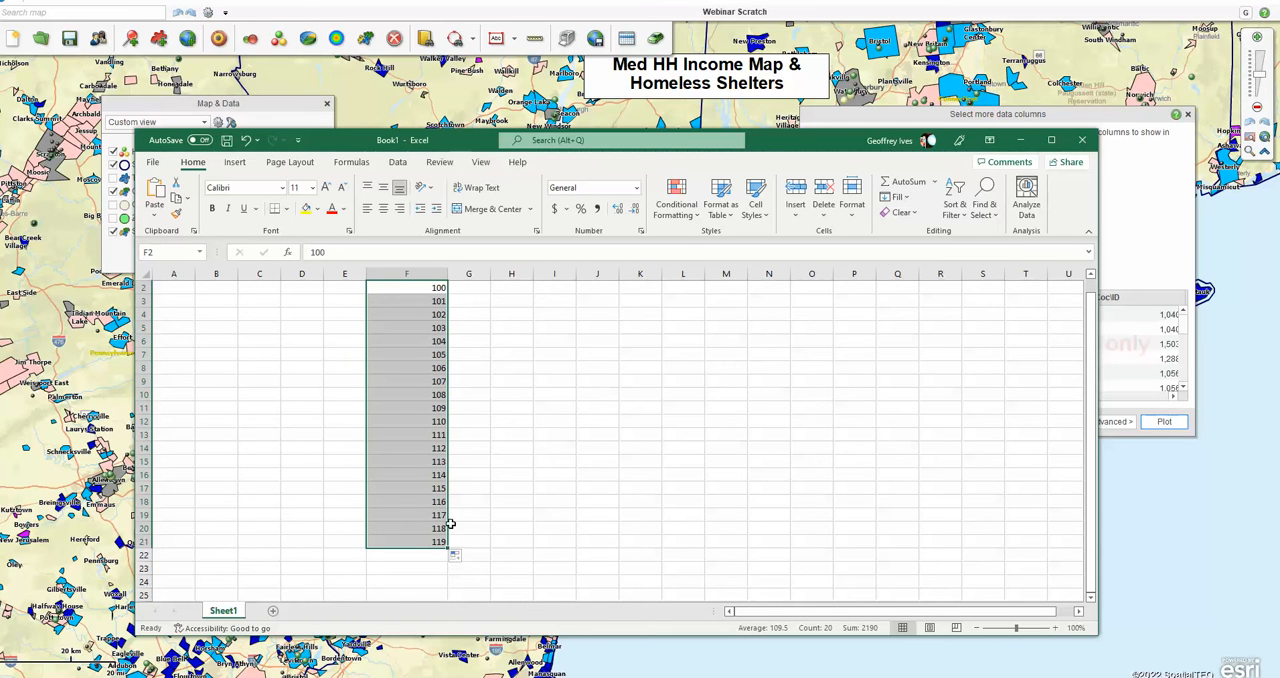
{"action": "left_click_drag", "start_coordinate": [447, 548], "coordinate": [444, 591]}
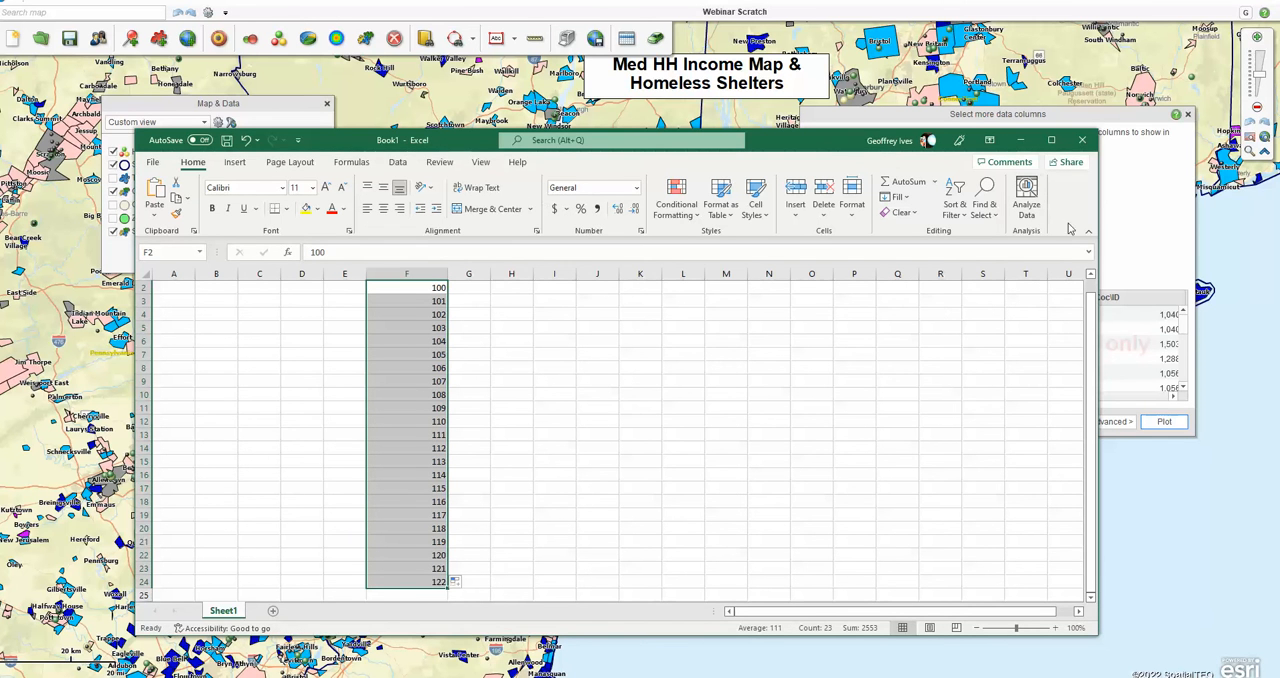
{"action": "left_click", "coordinate": [1130, 206]}
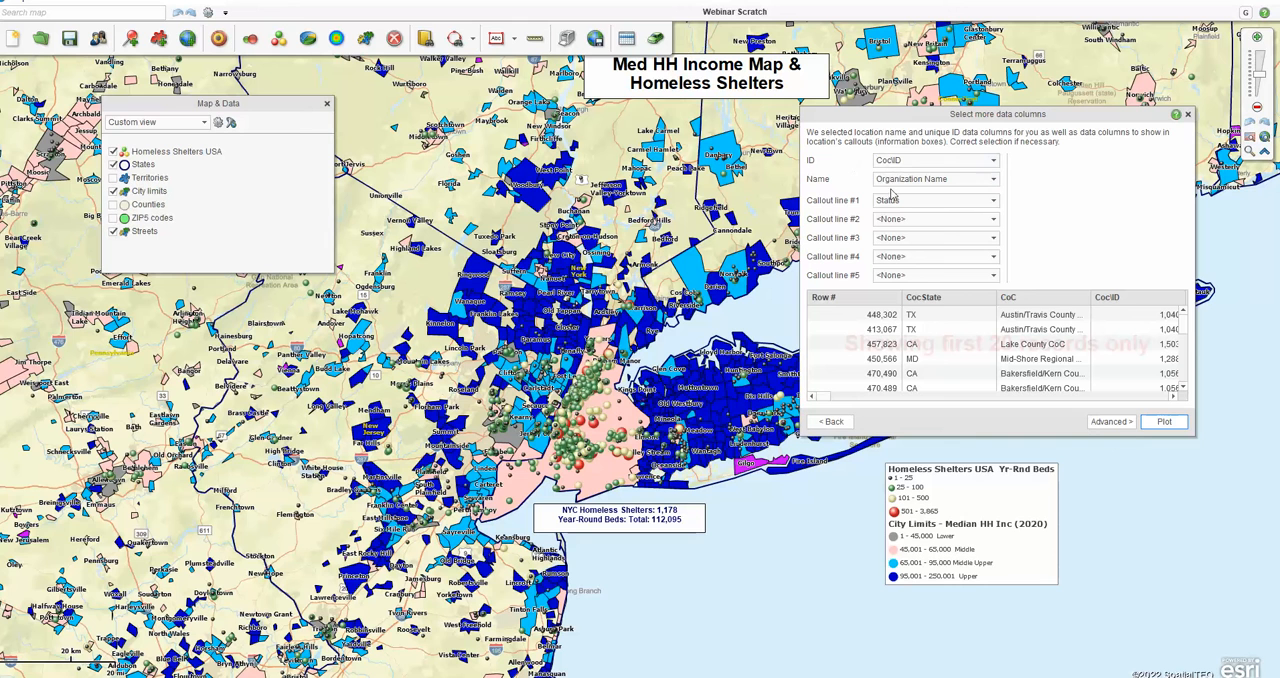
Step: Revisit the location data columns and set the dataset's ID column to <None>
{"action": "left_click", "coordinate": [832, 421]}
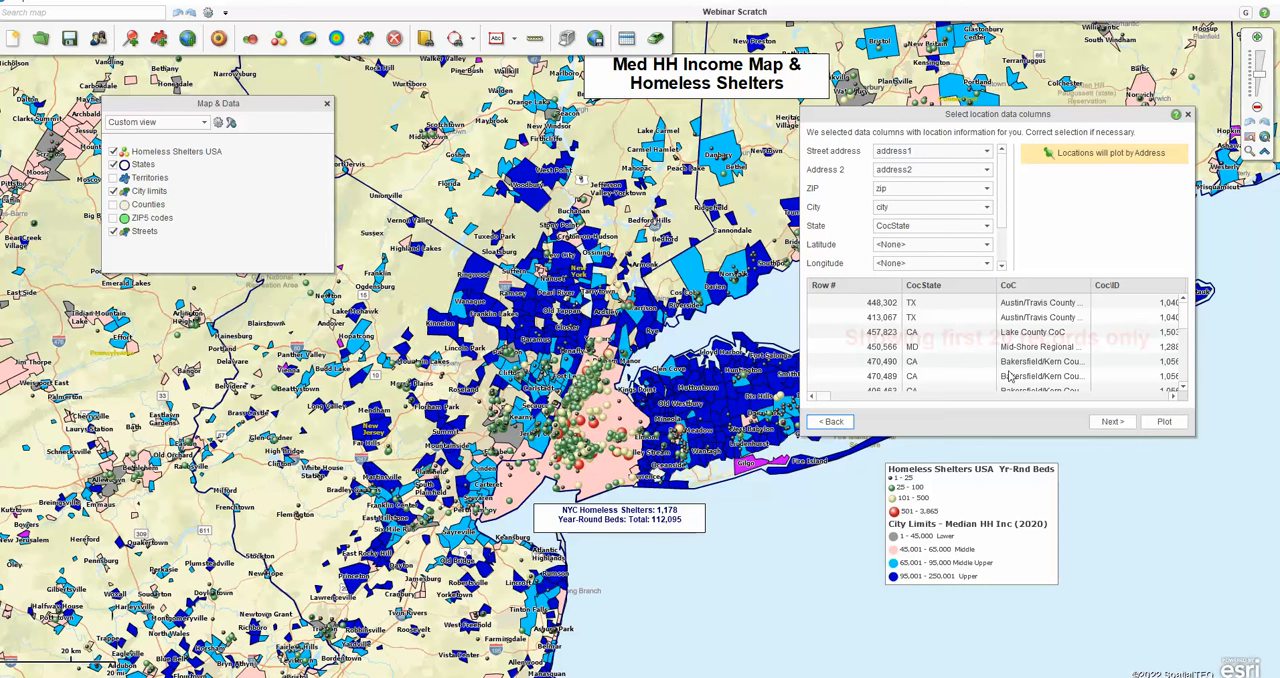
{"action": "left_click", "coordinate": [1110, 421]}
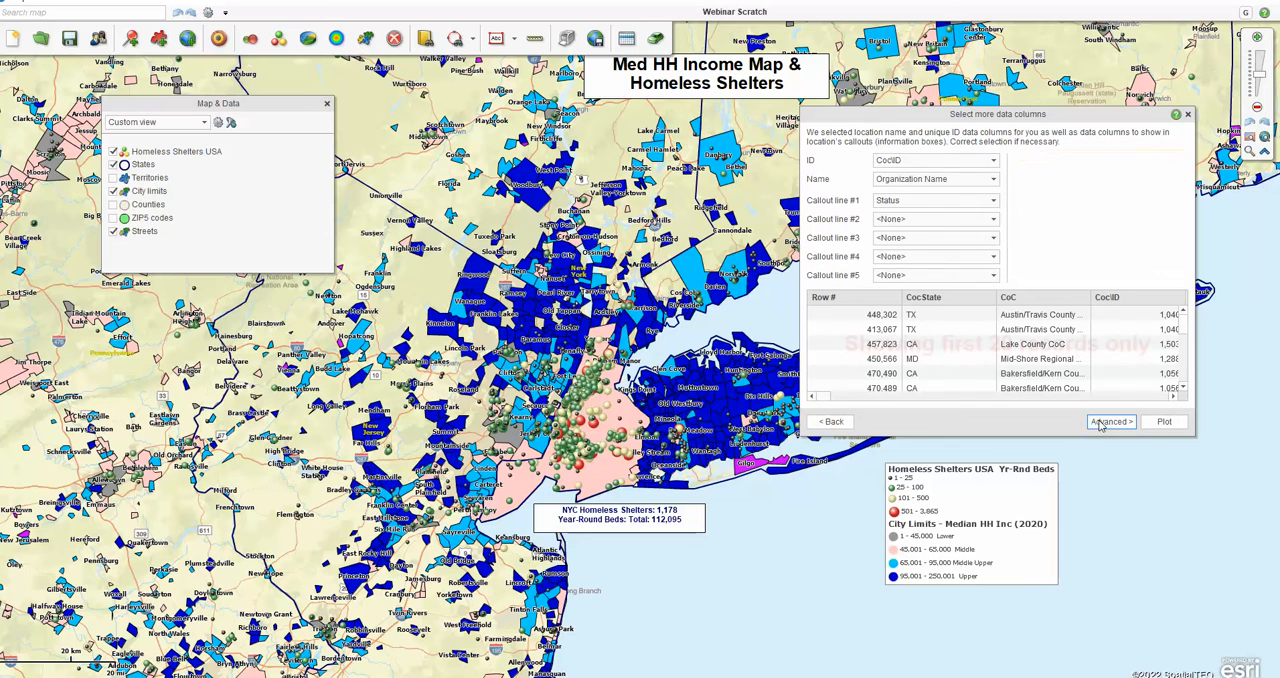
{"action": "left_click", "coordinate": [995, 163]}
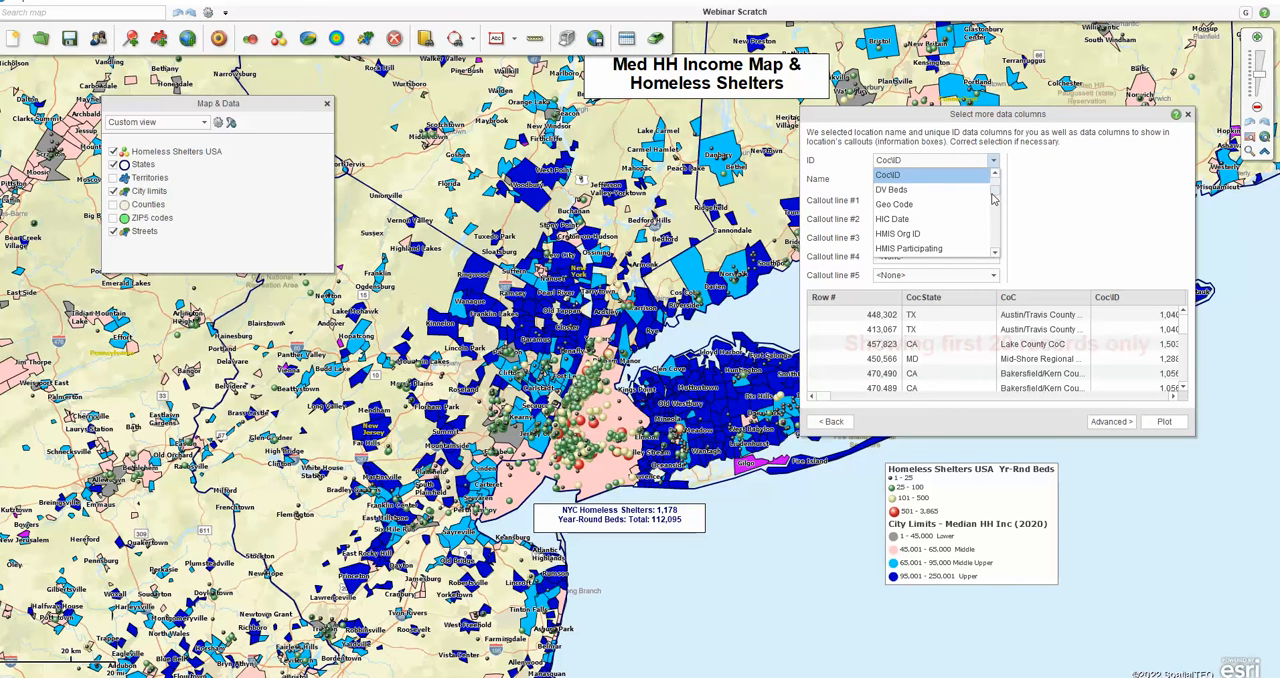
{"action": "mouse_move", "coordinate": [992, 195]}
{"action": "left_mouse_down"}
{"action": "mouse_move", "coordinate": [992, 223]}
{"action": "mouse_move", "coordinate": [992, 187]}
{"action": "left_mouse_up"}
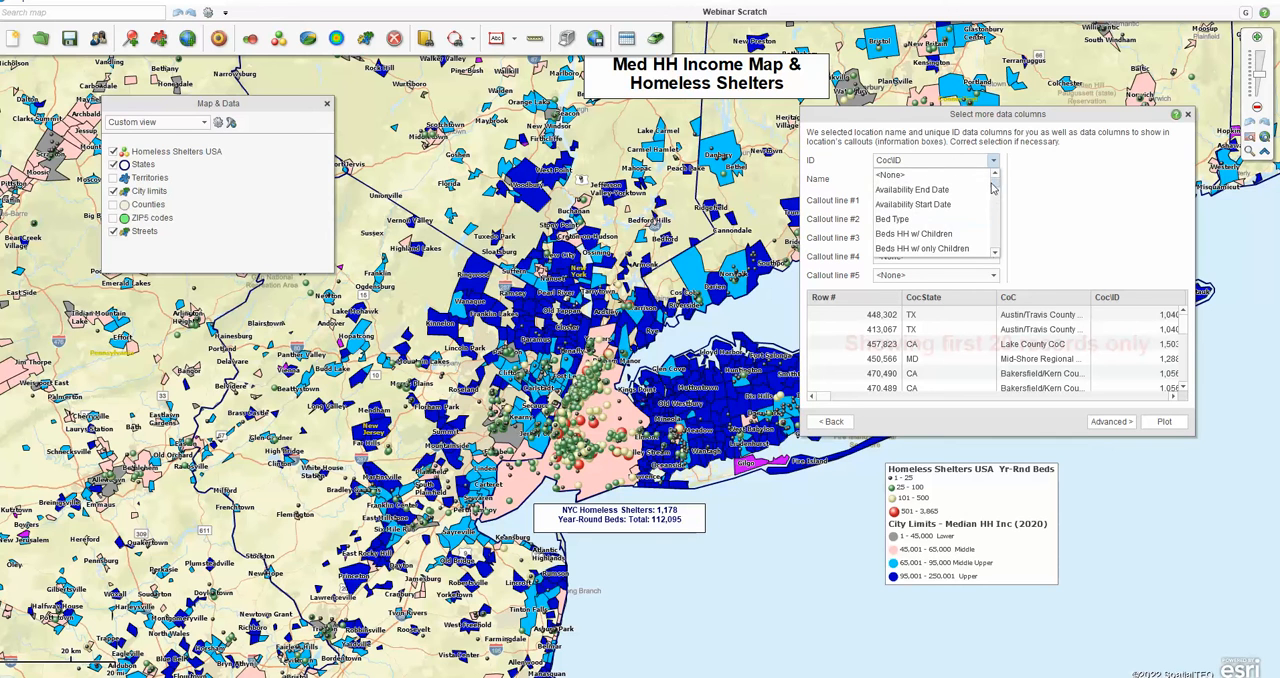
{"action": "left_click", "coordinate": [919, 175]}
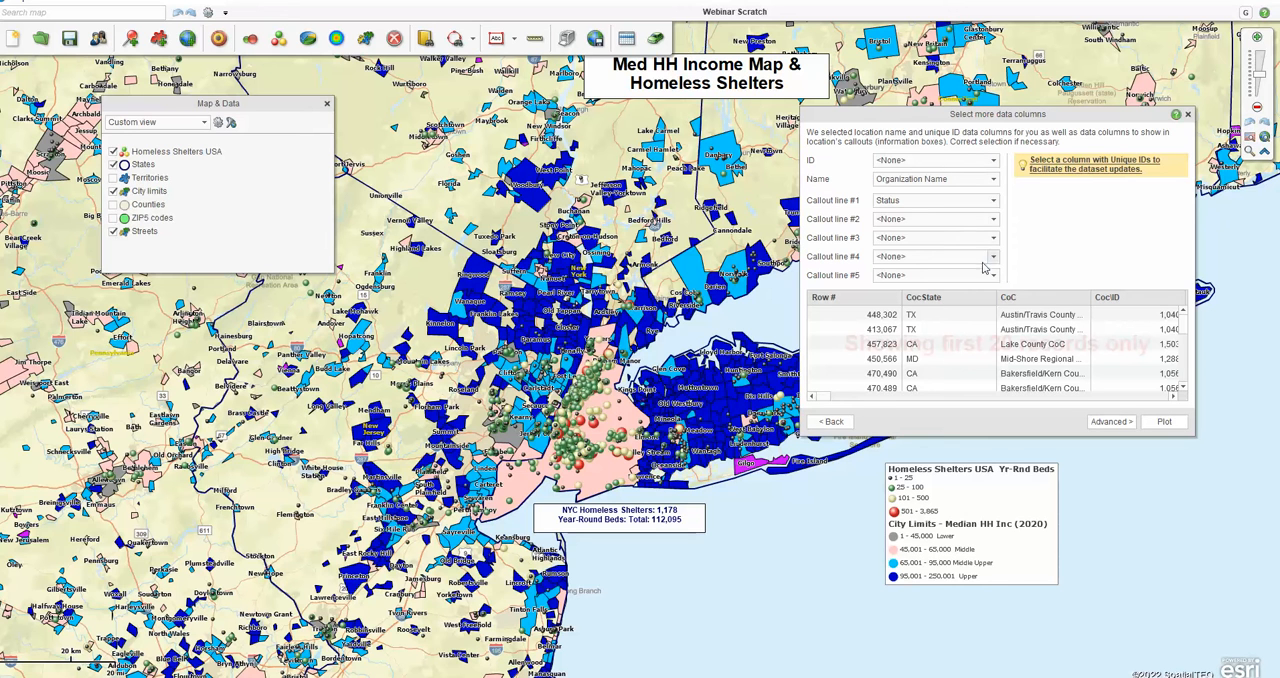
Step: Browse the available ID columns for the dataset and close the data column selection without plotting
{"action": "left_click", "coordinate": [994, 161]}
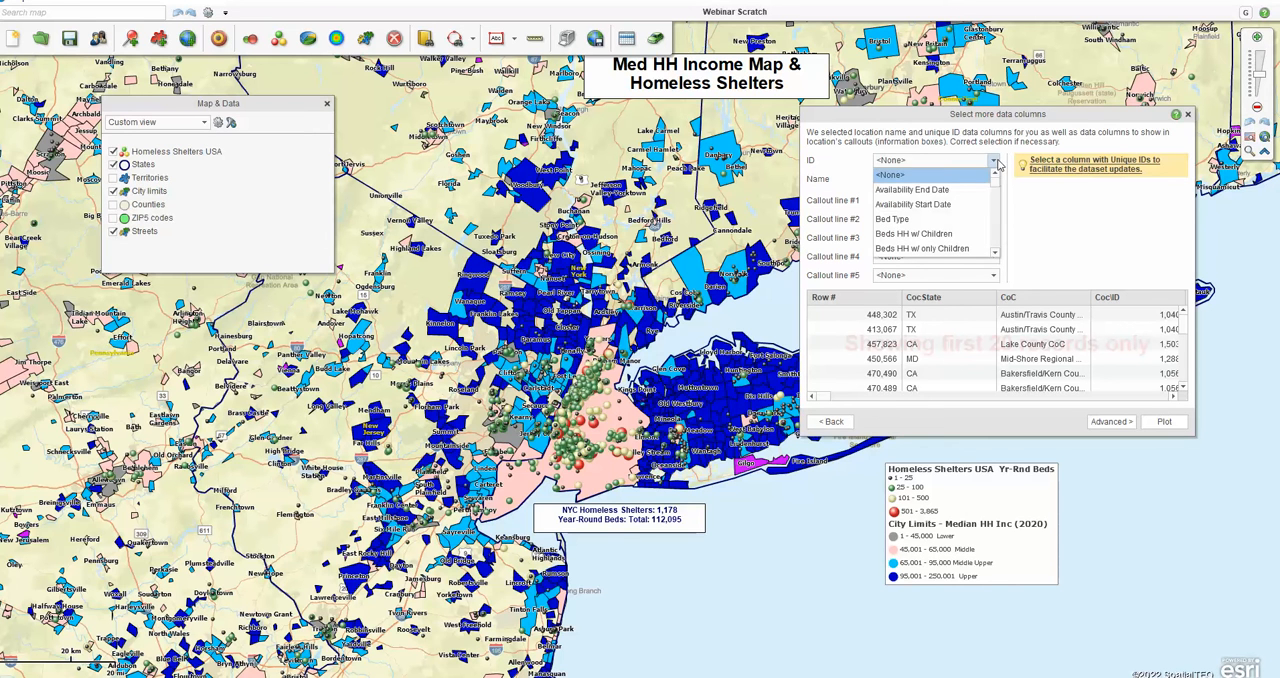
{"action": "left_click_drag", "start_coordinate": [995, 183], "coordinate": [996, 247]}
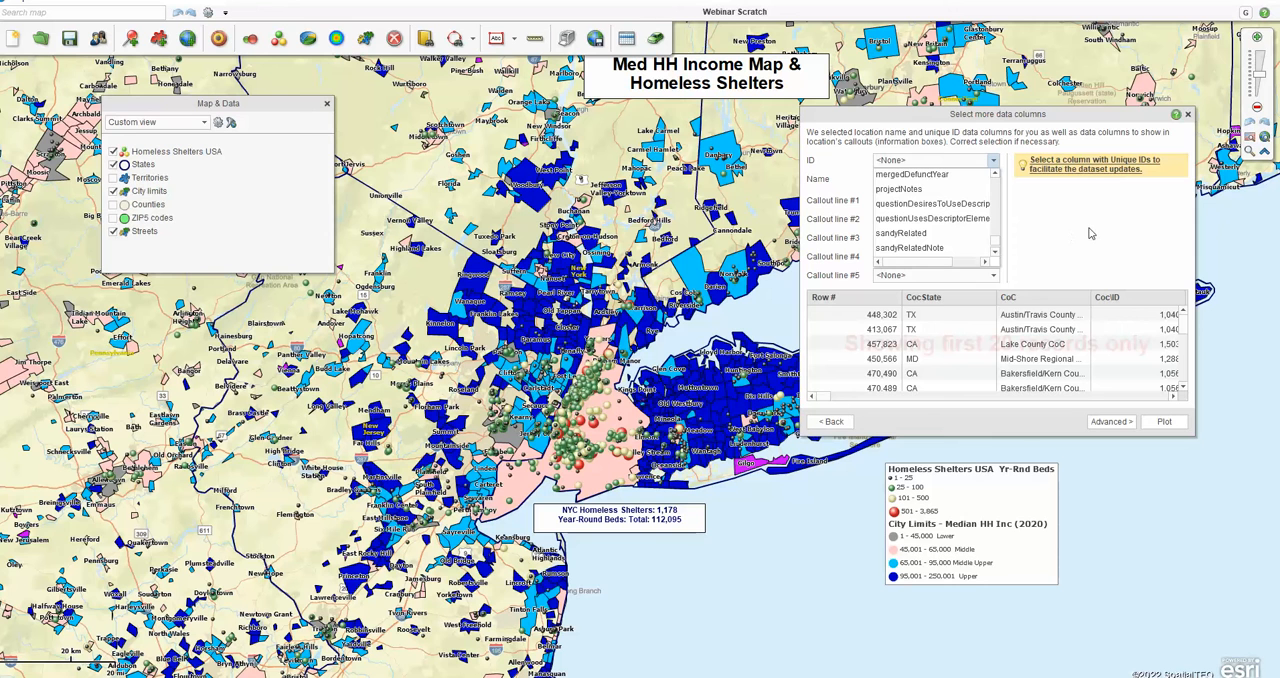
{"action": "left_click", "coordinate": [1188, 115]}
{"action": "left_click", "coordinate": [1188, 115]}
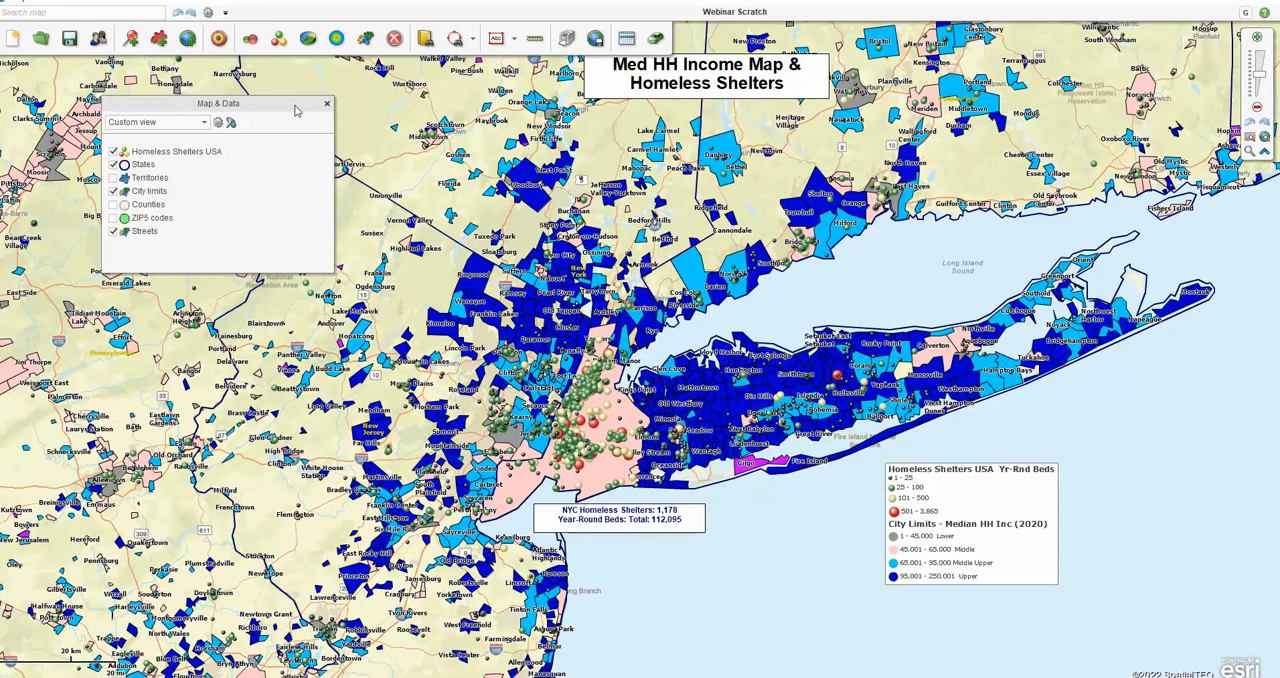
Step: Review the map's auto-update options for the mapset and datasets, and close the map settings
{"action": "left_click_drag", "start_coordinate": [295, 110], "coordinate": [272, 147]}
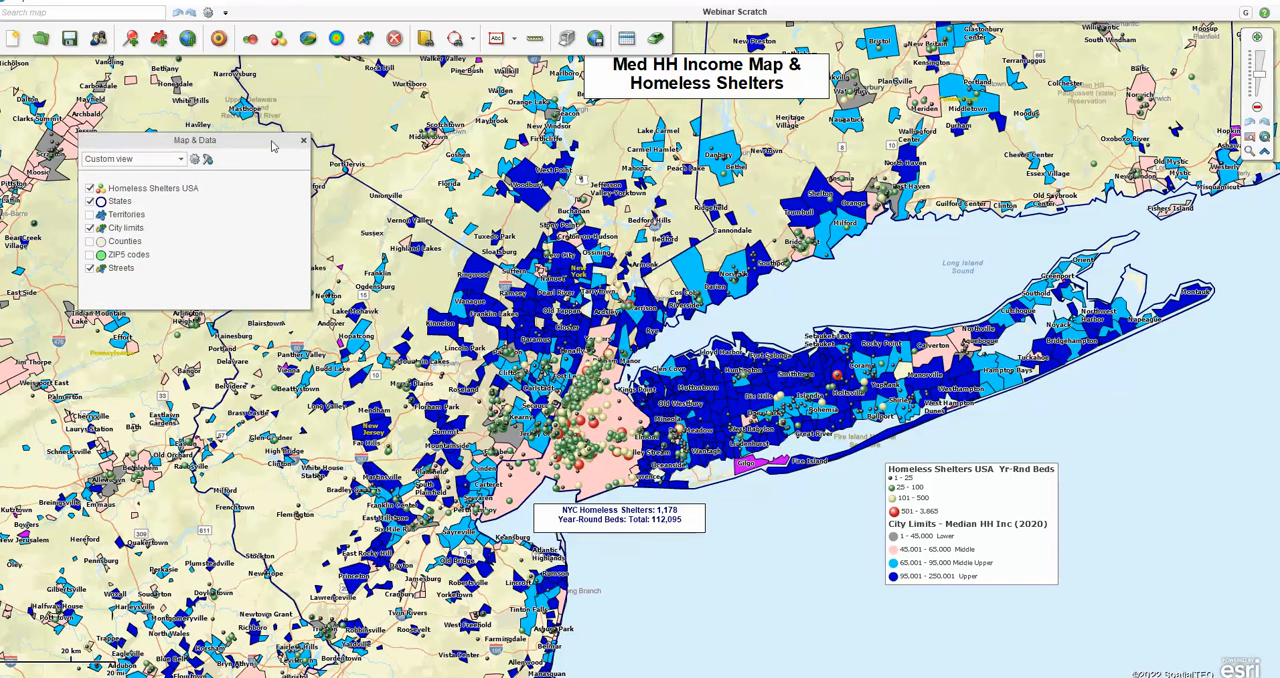
{"action": "key", "text": "ctrl"}
{"action": "key", "text": "ctrl"}
{"action": "left_click", "coordinate": [196, 161]}
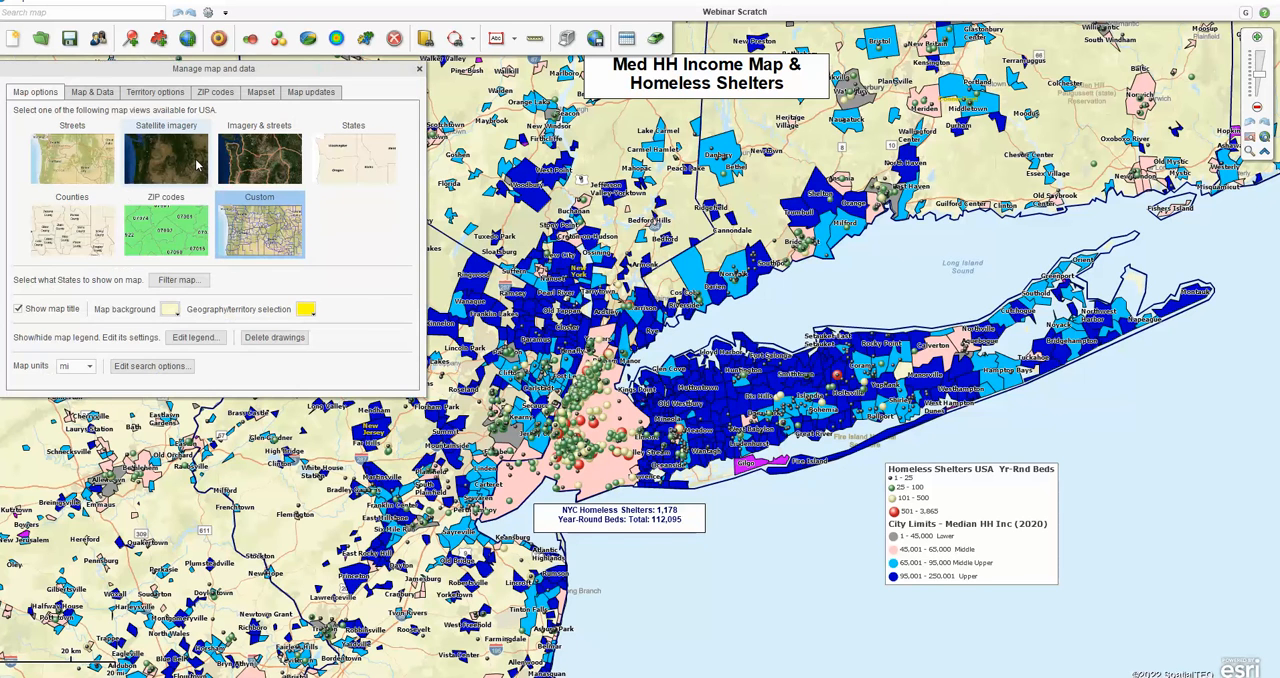
{"action": "left_click", "coordinate": [320, 92]}
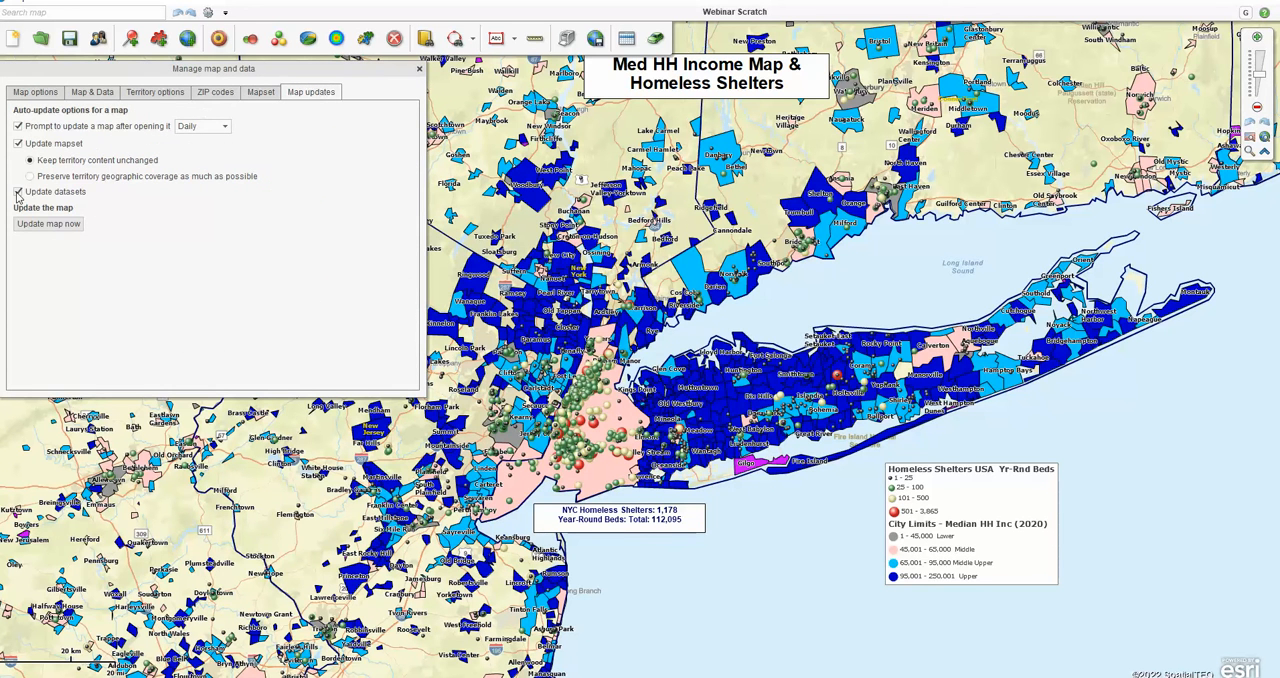
{"action": "key", "text": "ctrl"}
{"action": "key", "text": "ctrl"}
{"action": "key", "text": "ctrl"}
{"action": "key", "text": "ctrl"}
{"action": "key", "text": "ctrl"}
{"action": "left_click", "coordinate": [419, 70]}
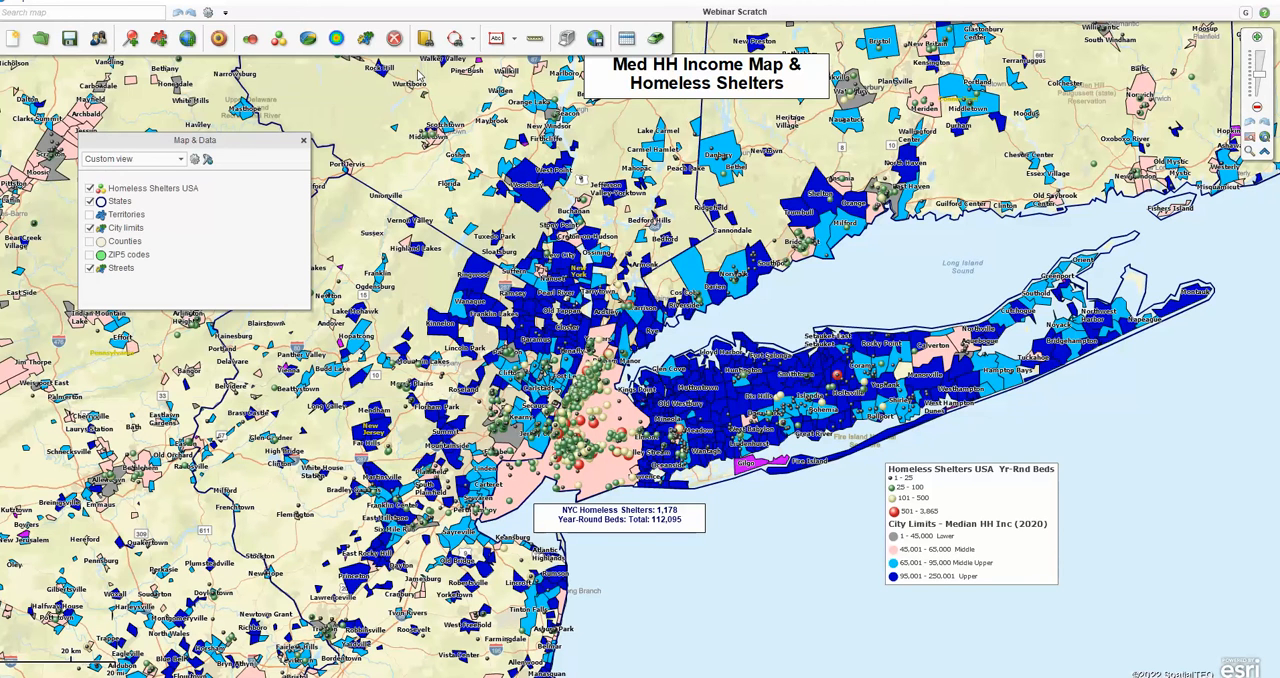
{"action": "left_click", "coordinate": [197, 160]}
{"action": "left_click", "coordinate": [316, 94]}
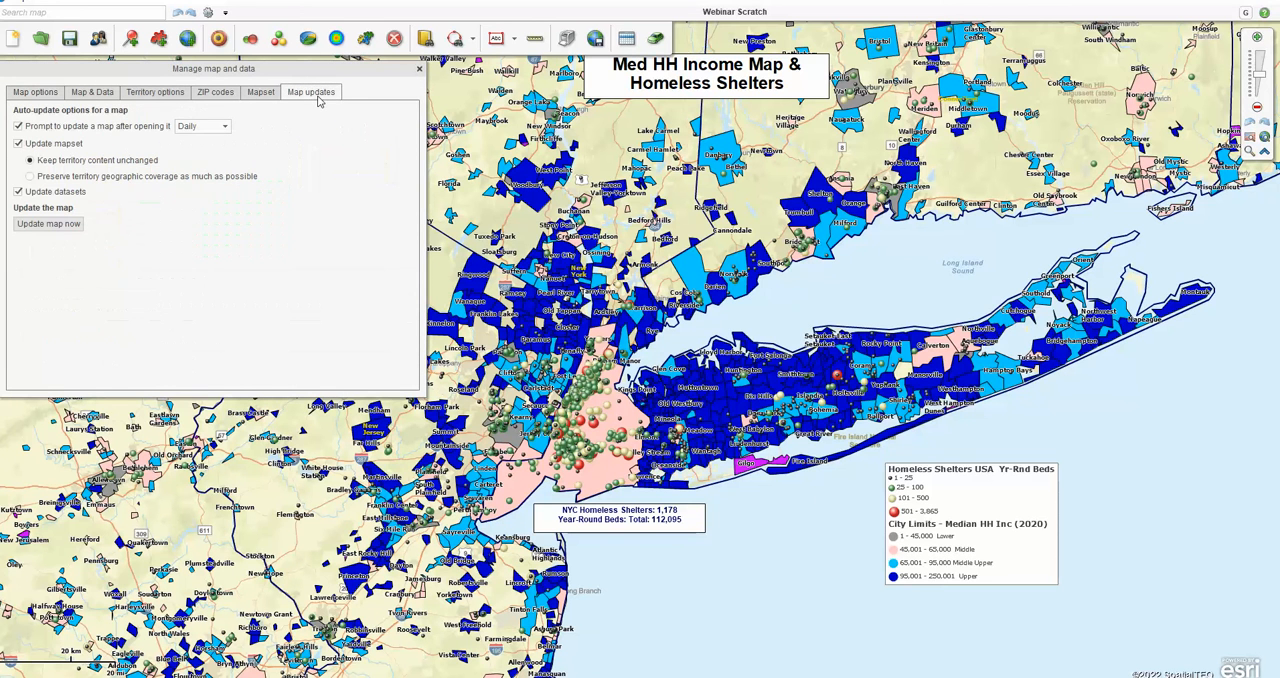
{"action": "left_click", "coordinate": [419, 69]}
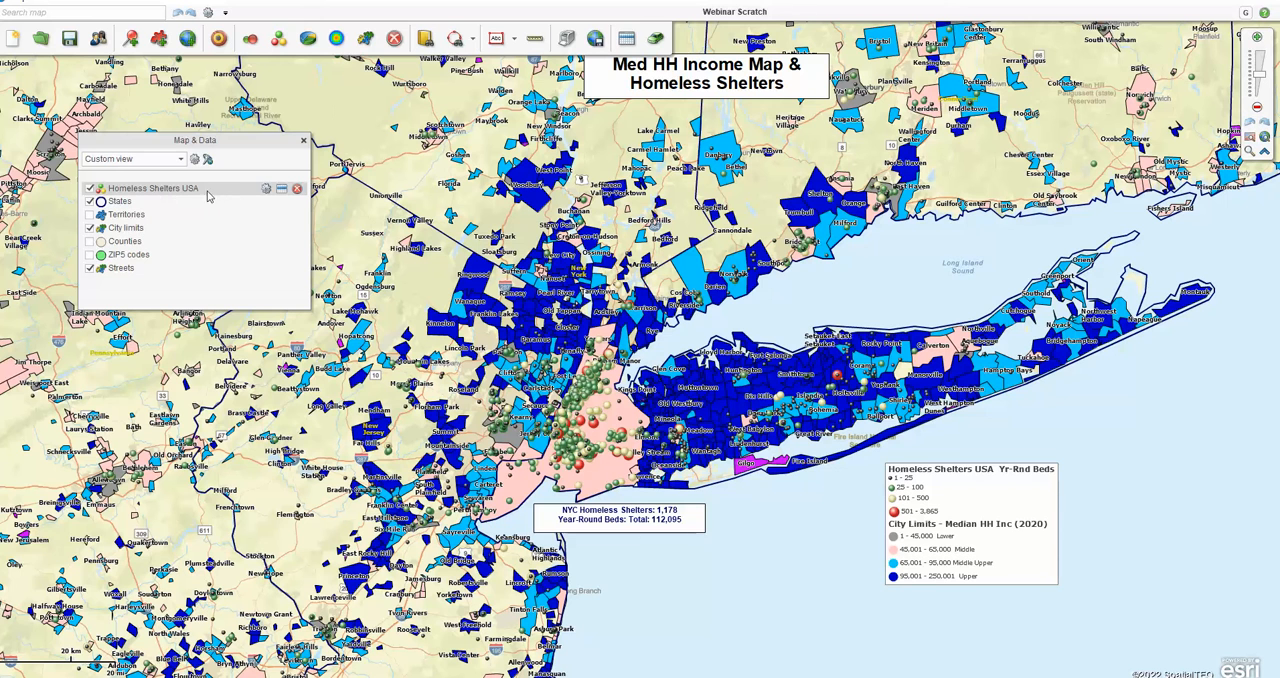
Step: Examine the unique ID column choices in the Homeless Shelters USA dataset's update options without changing them
{"action": "left_click", "coordinate": [266, 189]}
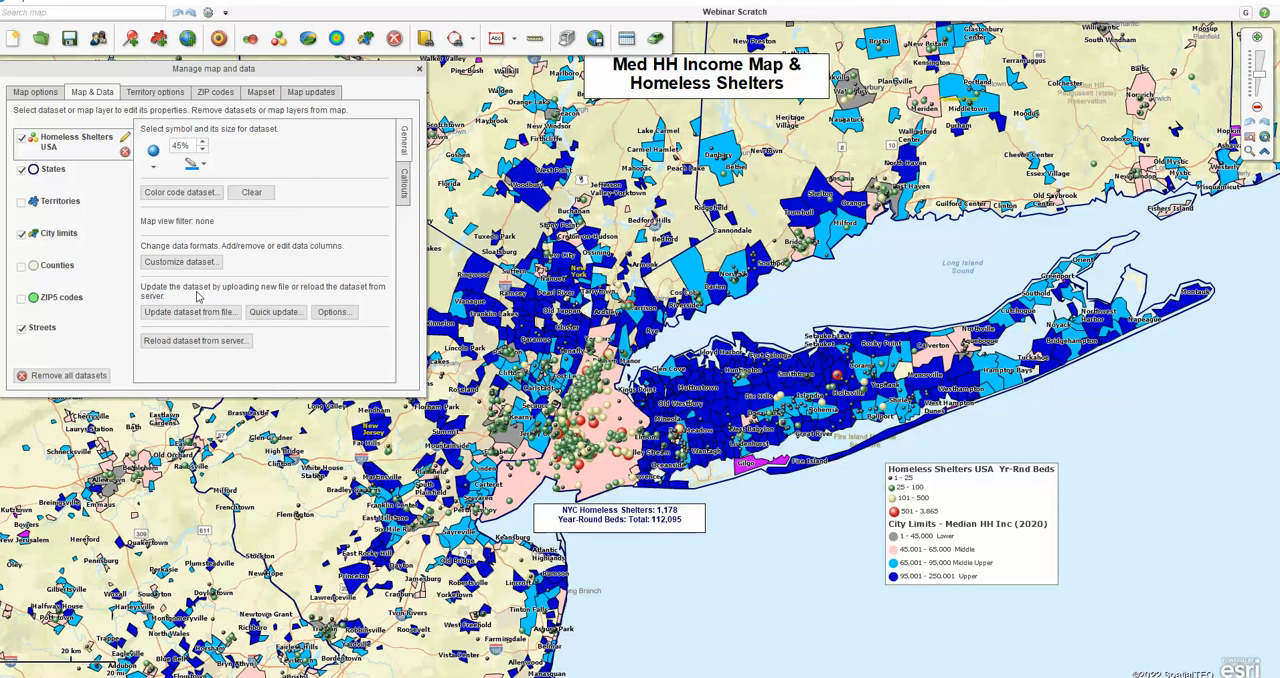
{"action": "left_click", "coordinate": [343, 313]}
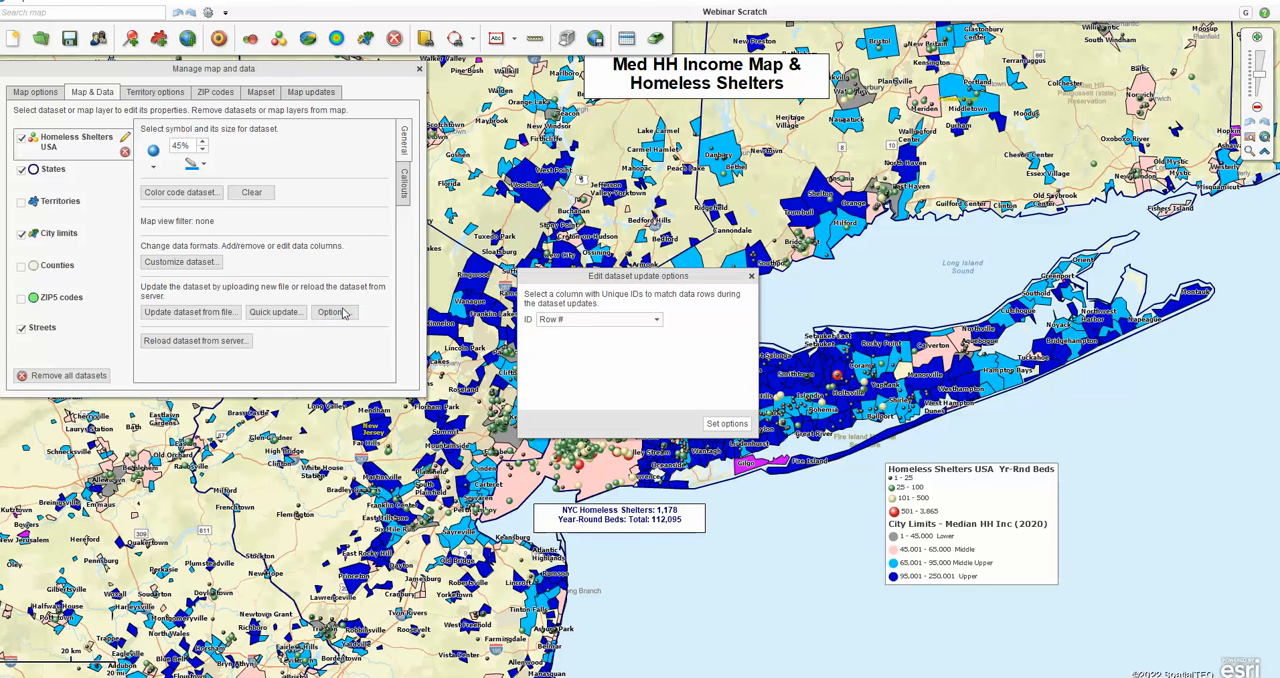
{"action": "left_click", "coordinate": [657, 319]}
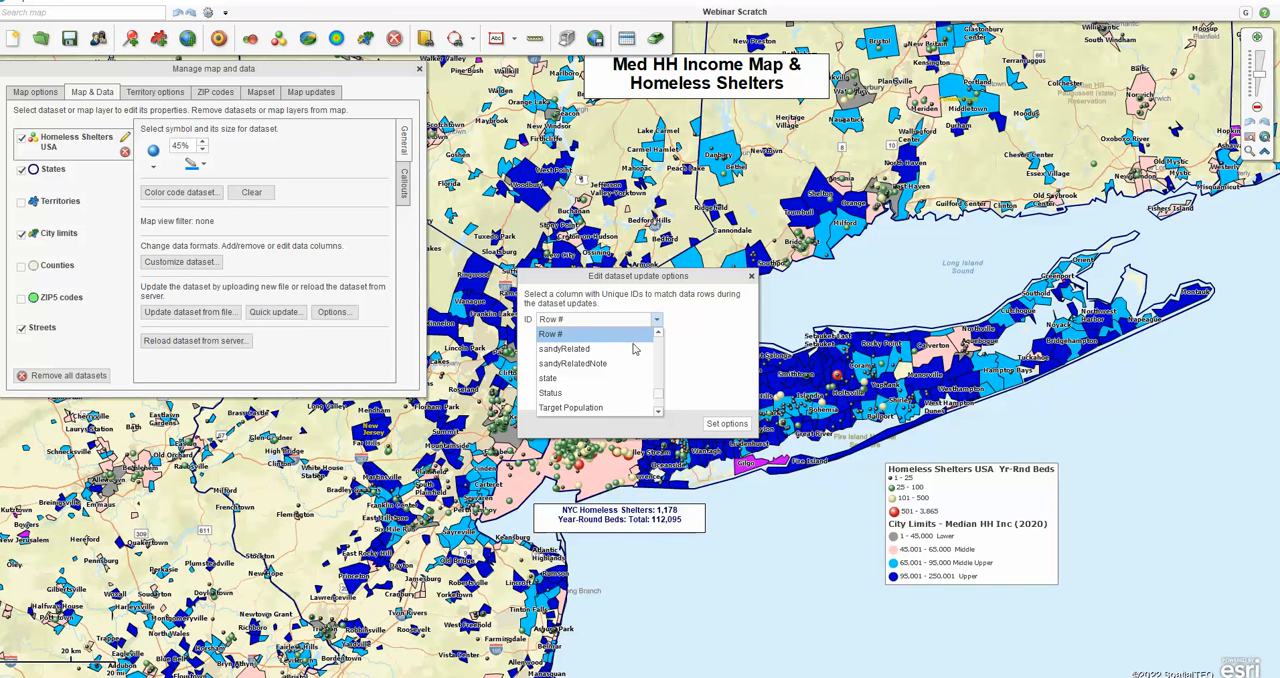
{"action": "left_click", "coordinate": [752, 276]}
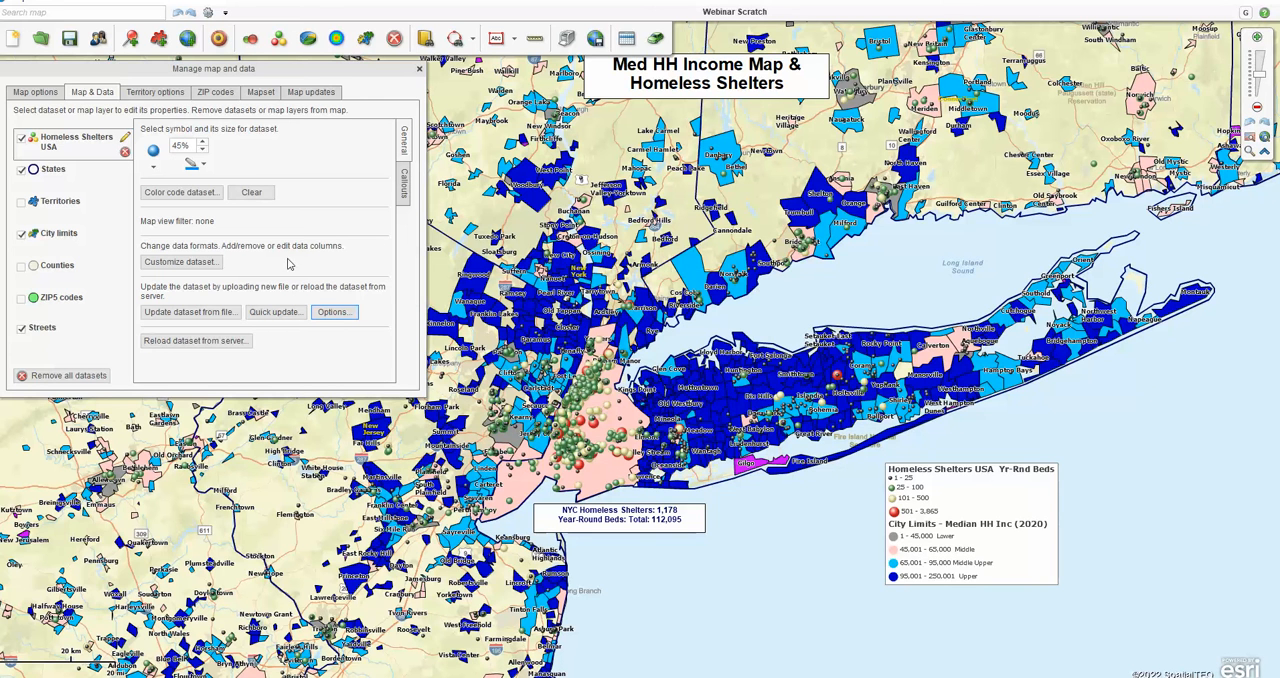
Step: Run a quick update of the Homeless Shelters USA dataset and accept adding the new UI column
{"action": "left_click", "coordinate": [281, 318]}
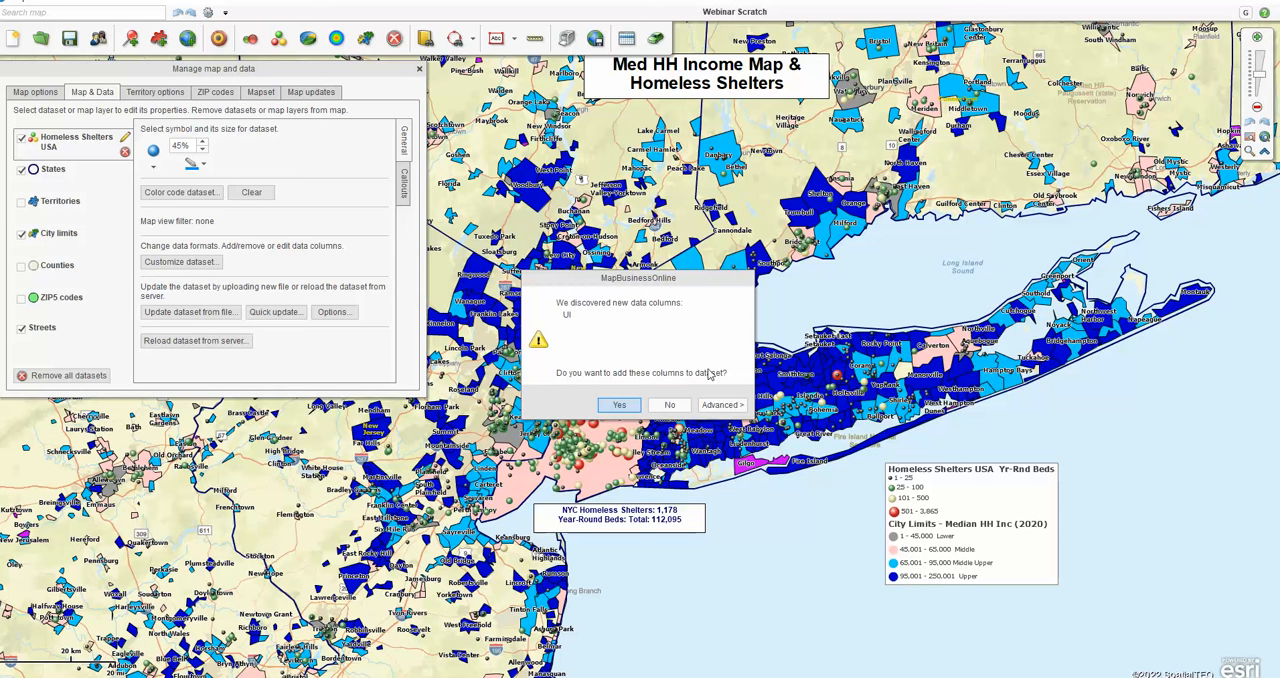
{"action": "left_click", "coordinate": [617, 405]}
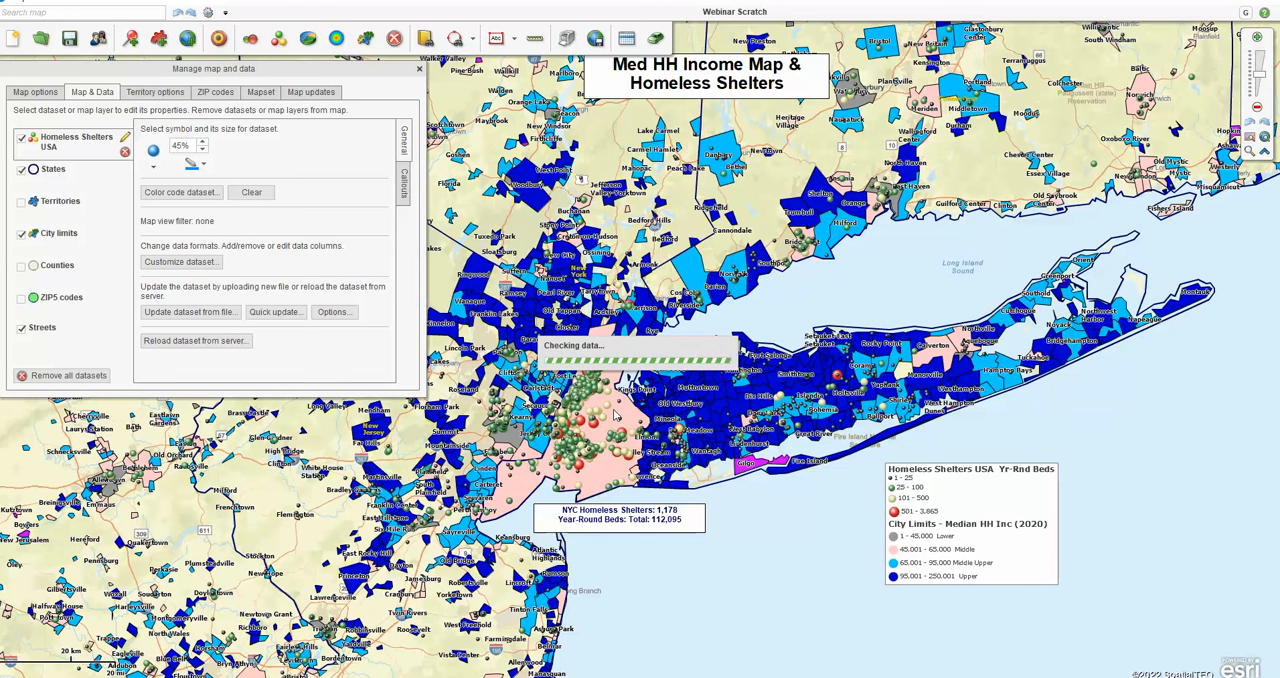